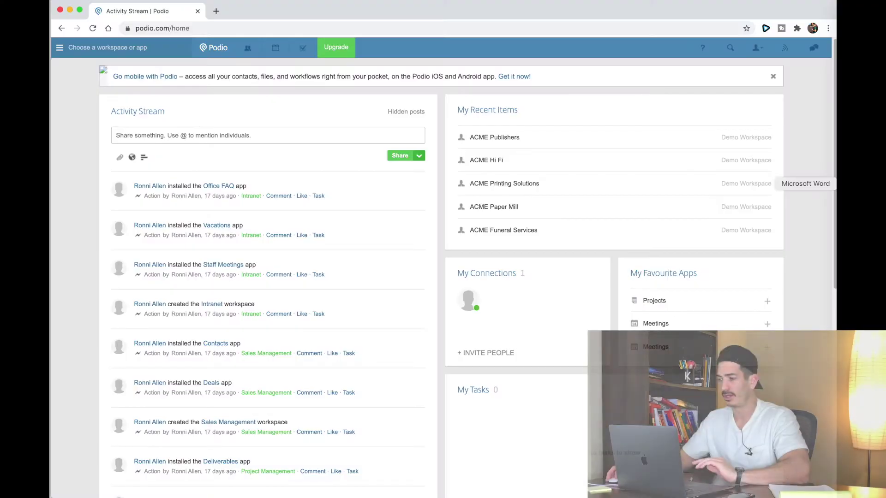
Follow the bit.ly smrtPhone sign-up link in the Word document so it opens in Chrome.
click(853, 184)
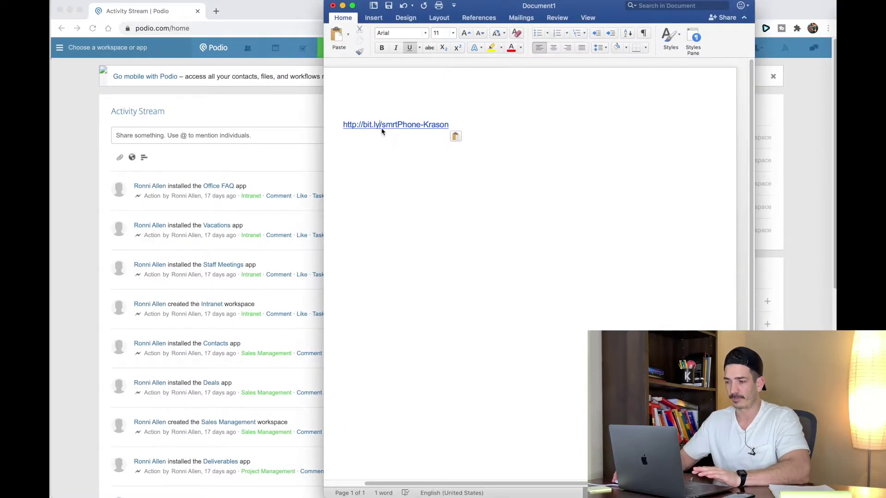
click(383, 125)
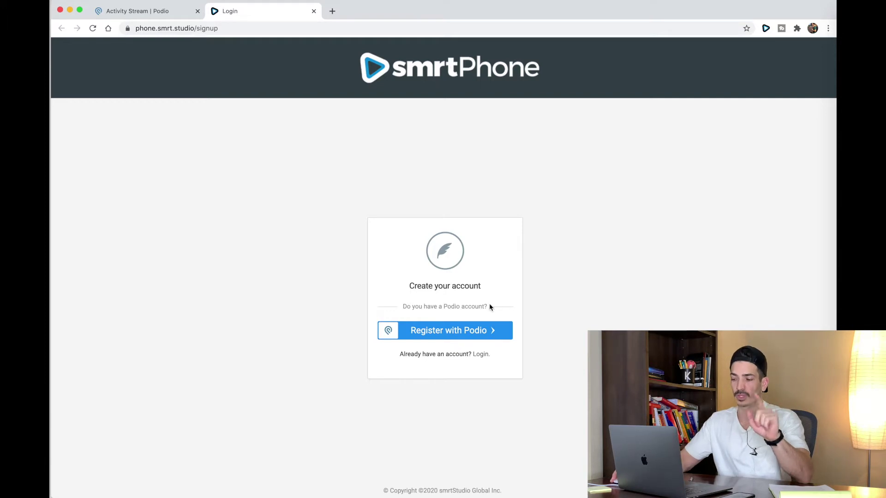
Register a smrtPhone account with Podio and start a subscription with Subscribe Now.
click(440, 338)
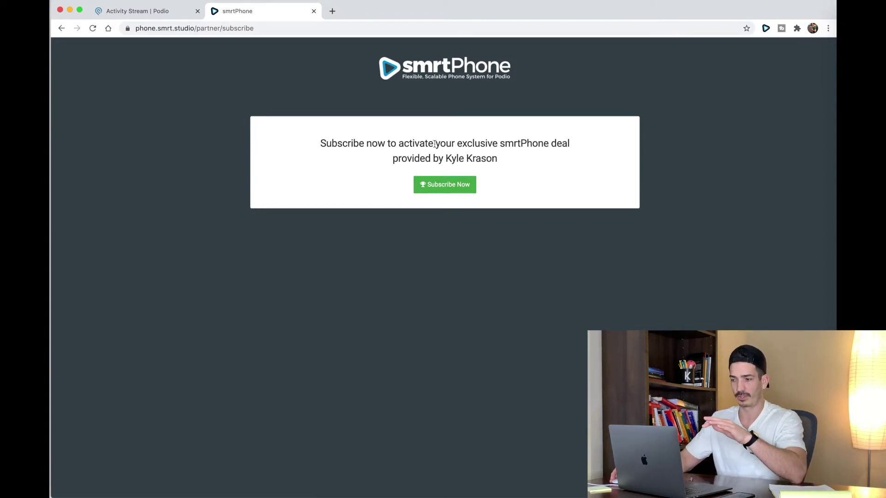
click(446, 188)
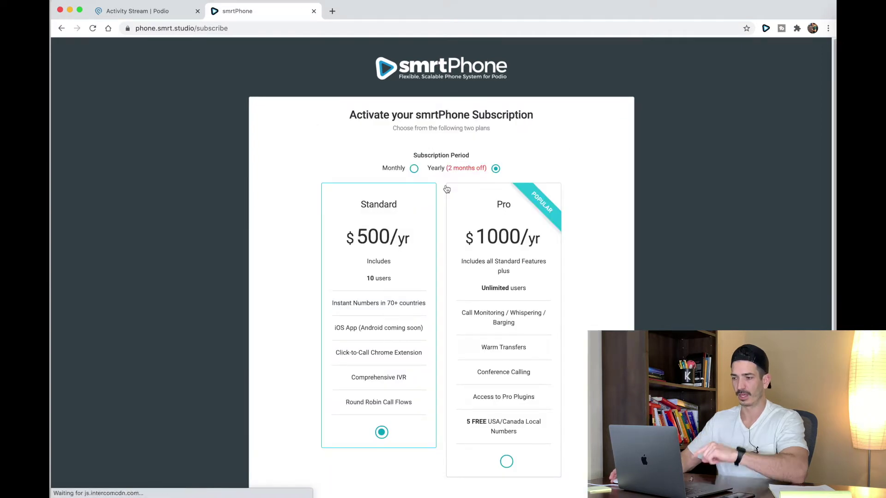
scroll(291, 143, down, 2)
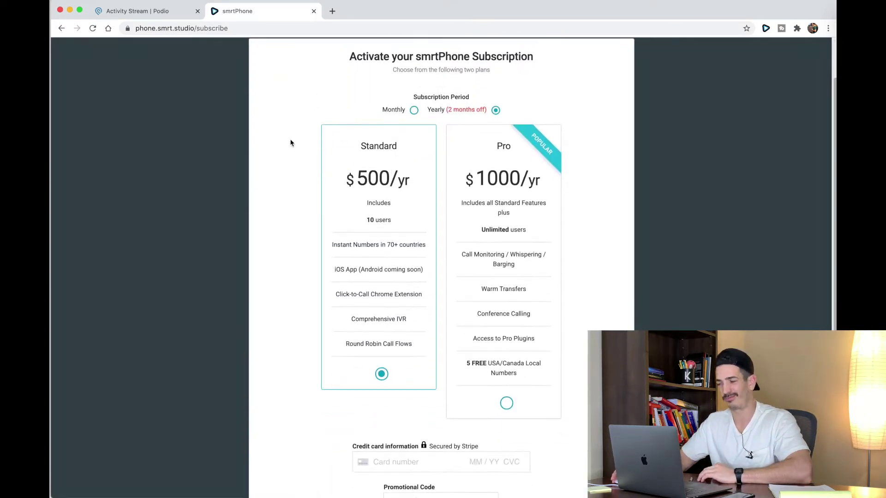
Compare monthly and yearly pricing, leaving Yearly billing and the Pro plan ($1000/yr) chosen.
click(414, 110)
click(495, 110)
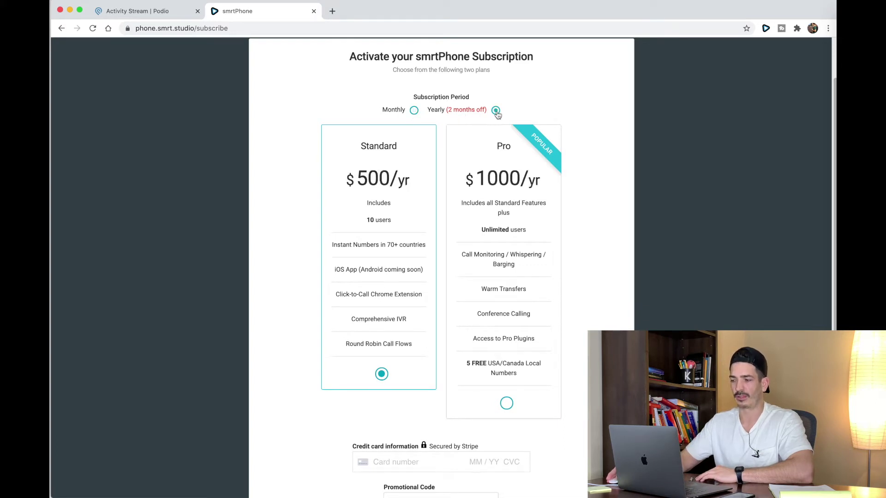
click(414, 110)
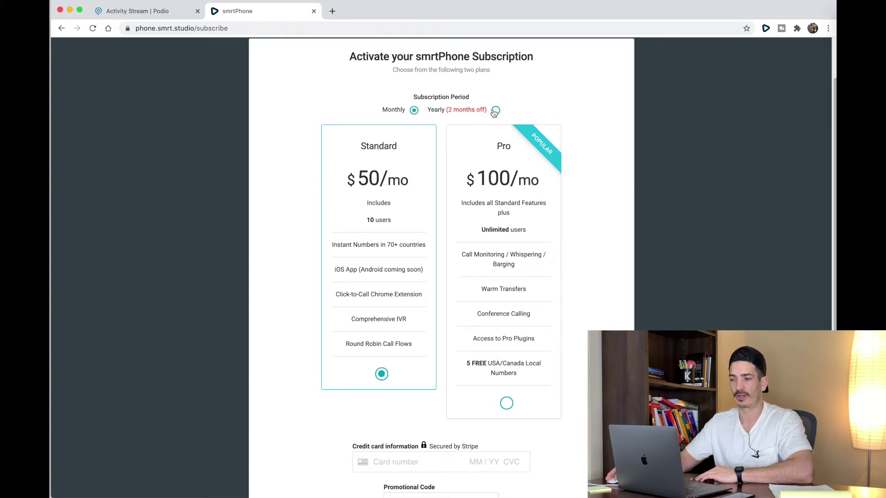
click(494, 112)
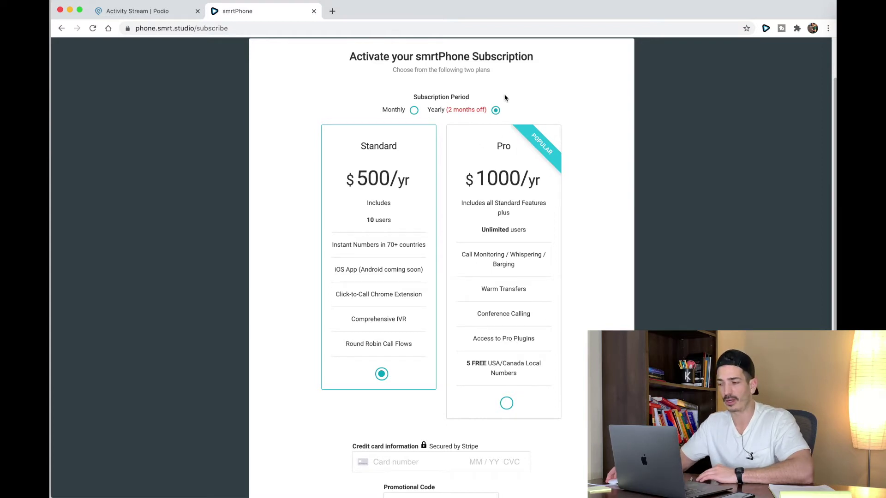
mouse_move(466, 183)
mouse_down()
mouse_move(528, 243)
mouse_move(526, 262)
mouse_up()
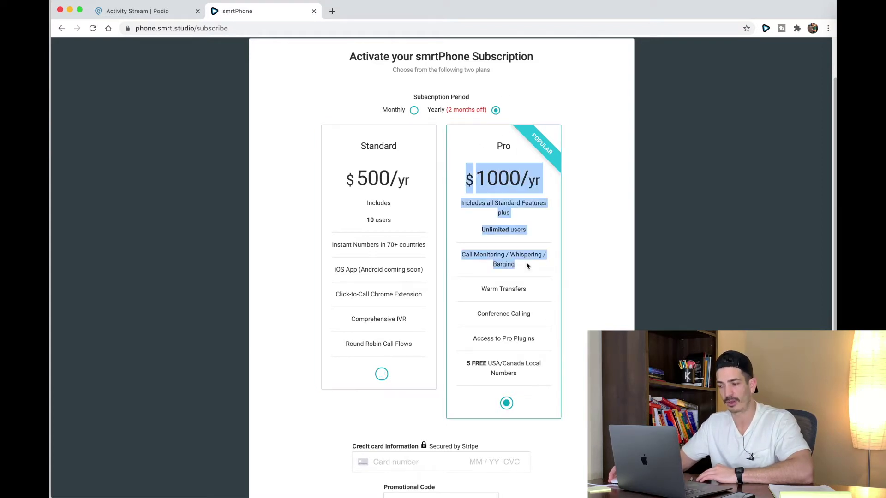
click(526, 262)
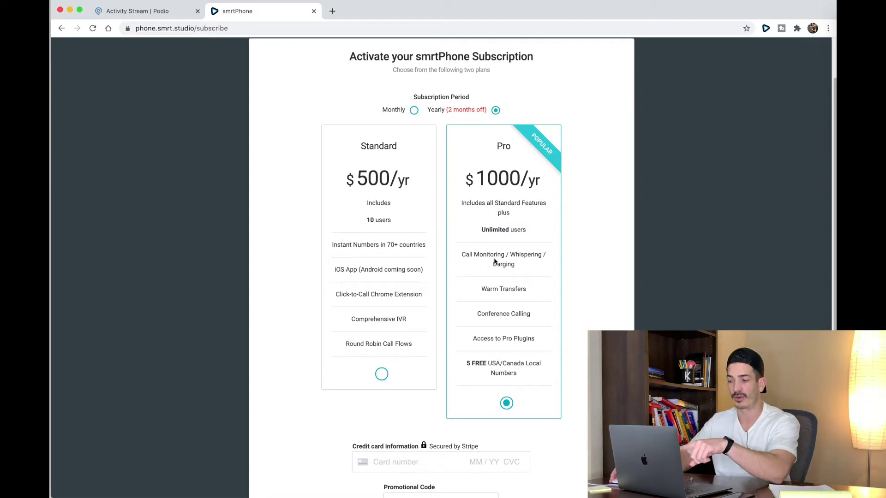
scroll(506, 301, up, 1)
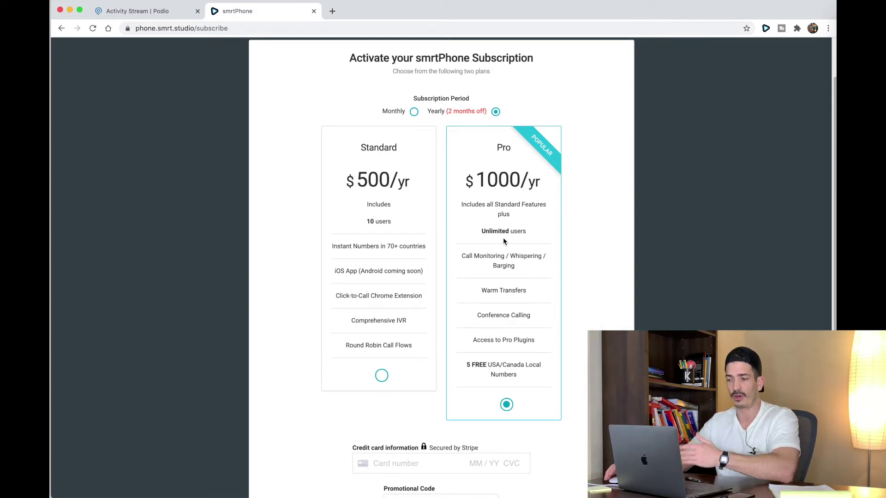
click(381, 376)
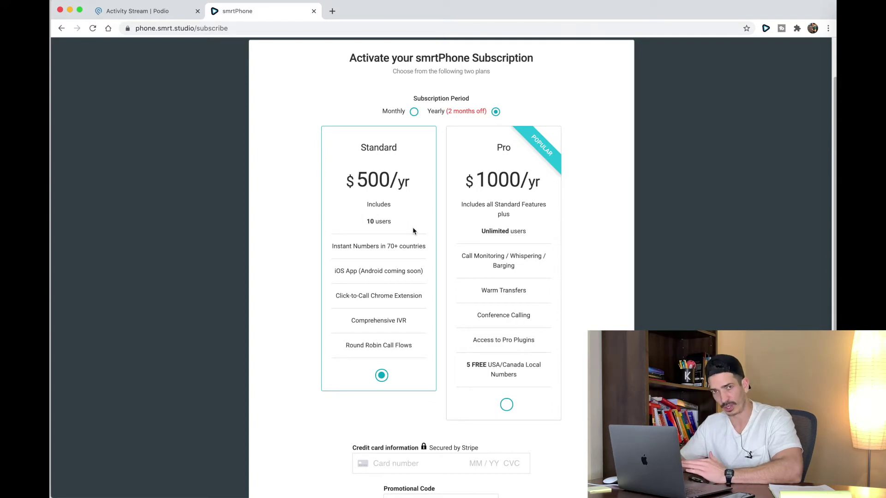
click(414, 112)
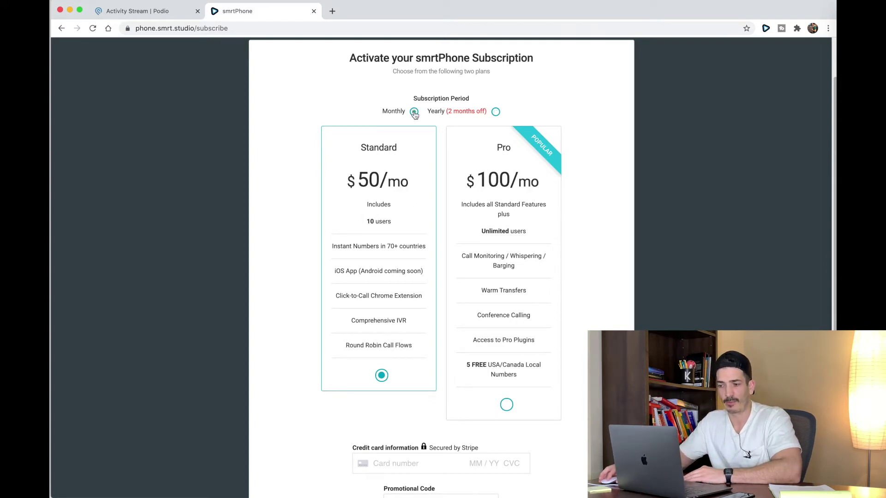
click(496, 112)
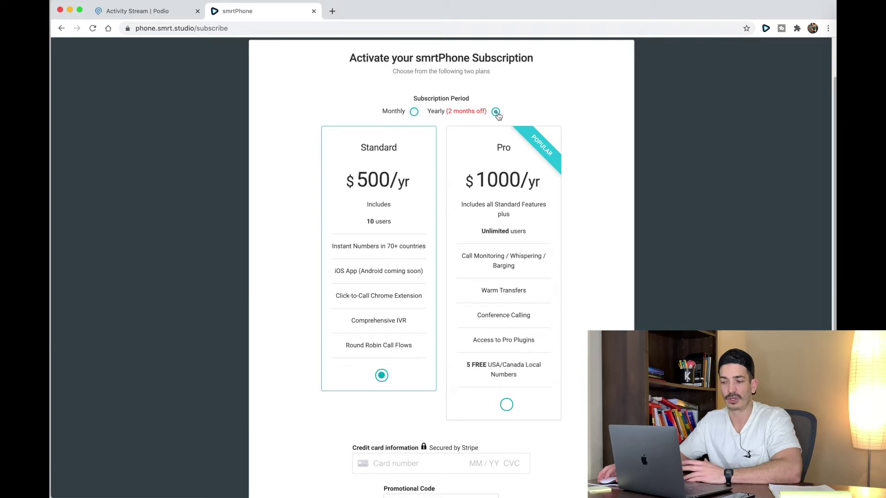
scroll(287, 154, down, 3)
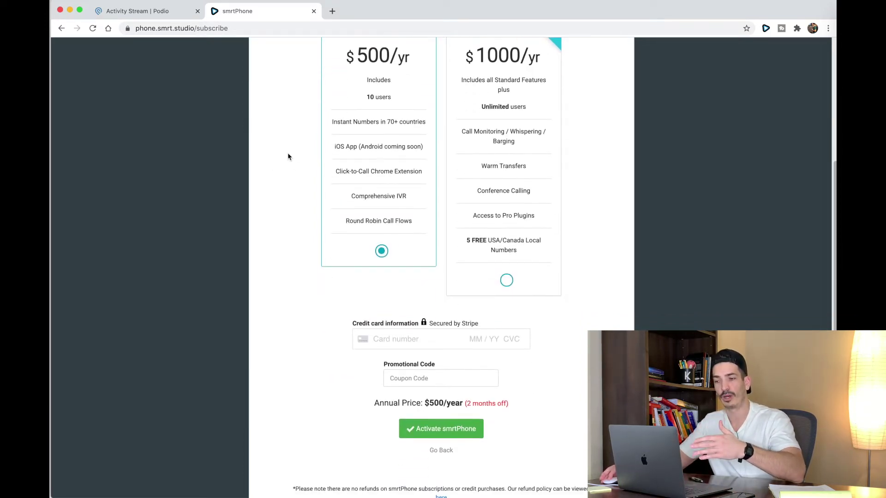
scroll(288, 157, up, 5)
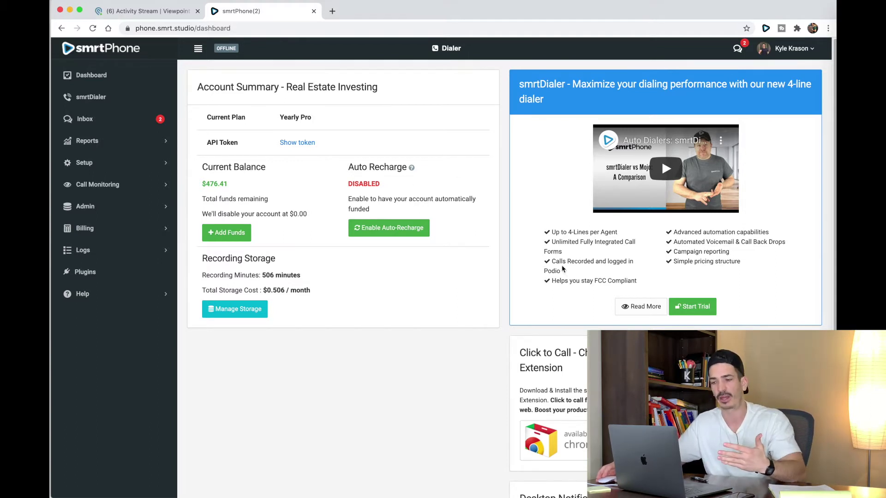
Expand Admin in the dashboard sidebar and open Podio Setup.
click(92, 209)
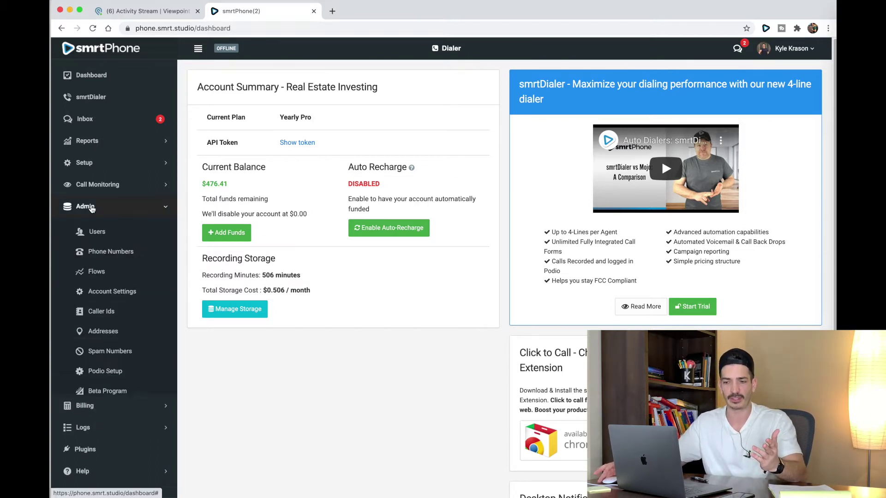
click(102, 370)
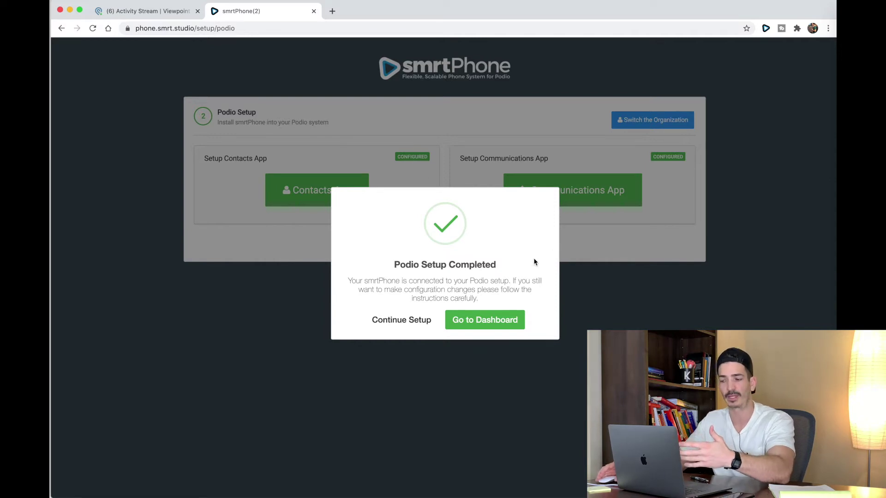
Close the Podio Setup Completed confirmation and return to the Real Estate Investing dashboard.
click(474, 326)
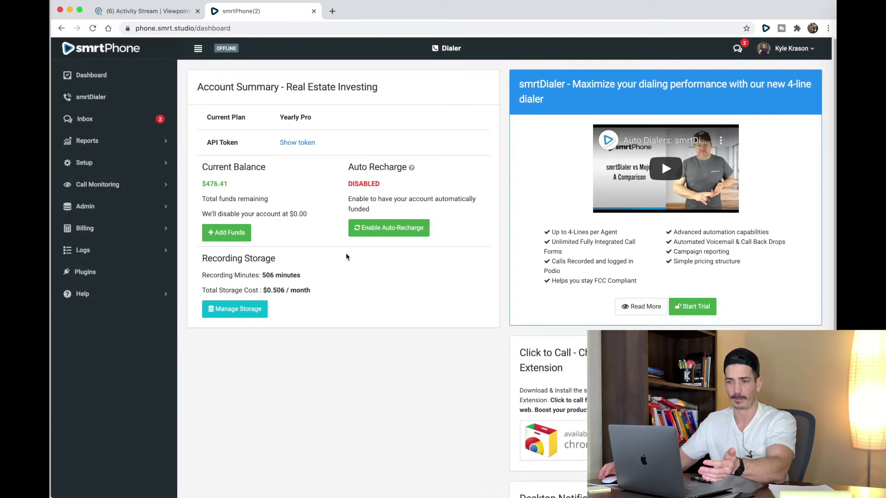
drag(231, 188, 198, 187)
click(239, 191)
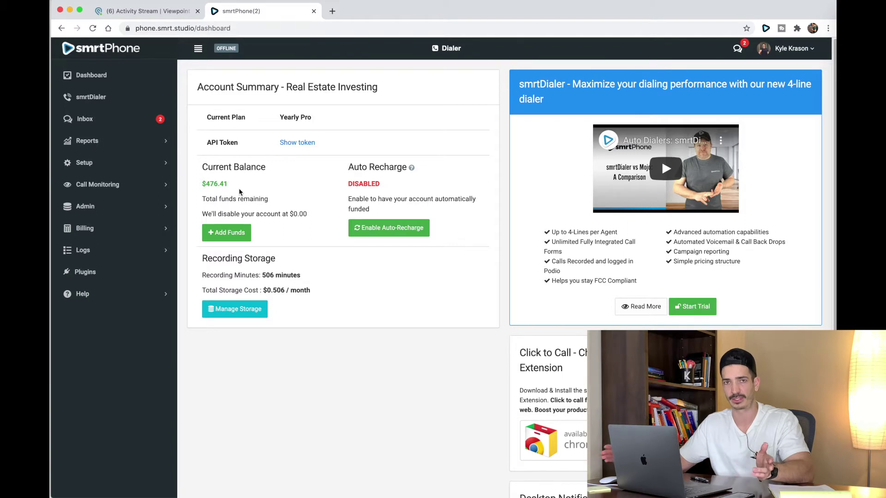
drag(228, 184, 203, 184)
click(208, 185)
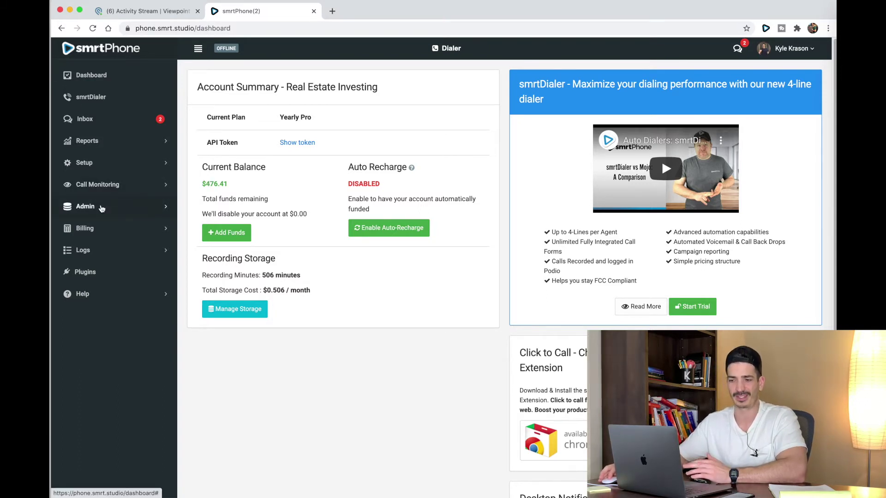
Open My Account's Voicemail settings, play the current greeting, and show the Read Text/Record/Choose/Upload options.
click(100, 165)
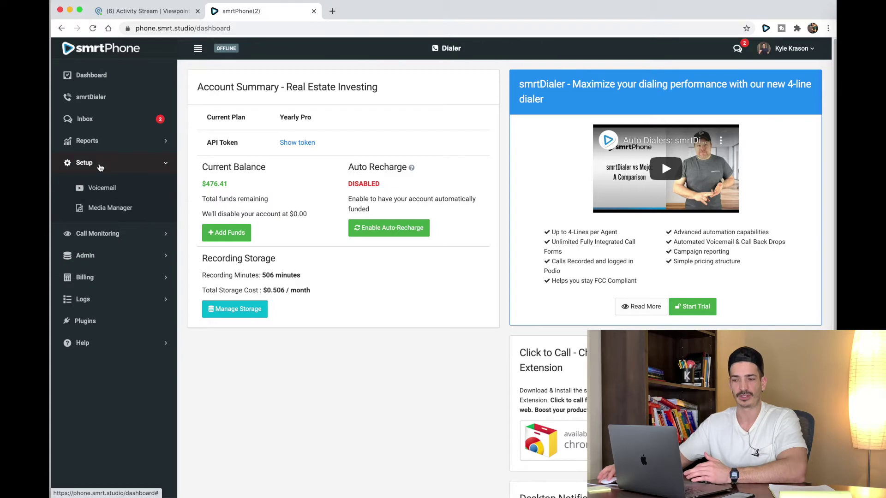
click(100, 187)
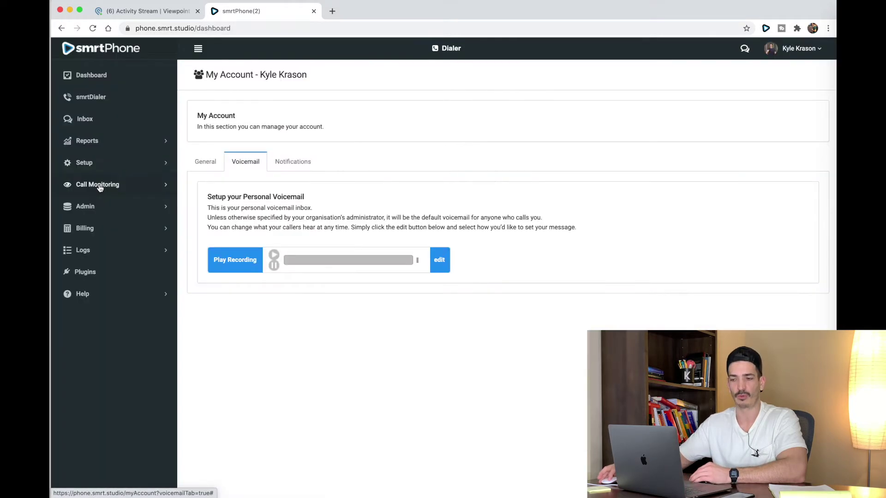
click(275, 257)
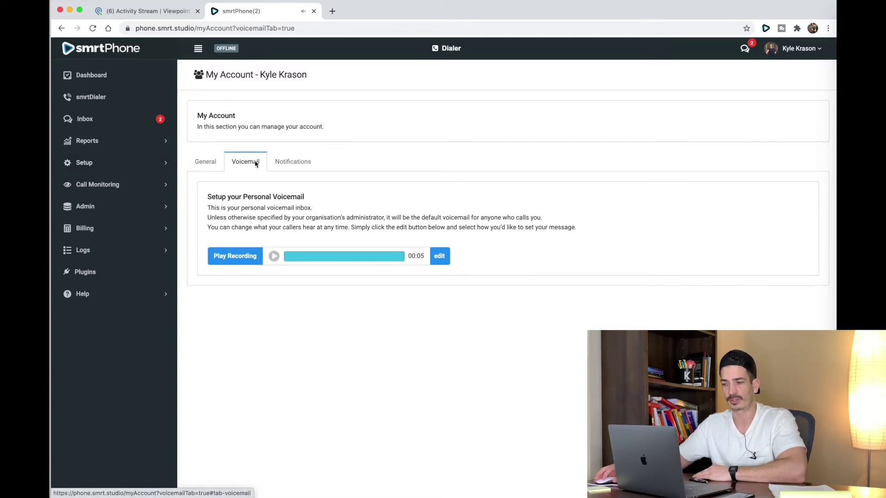
click(433, 257)
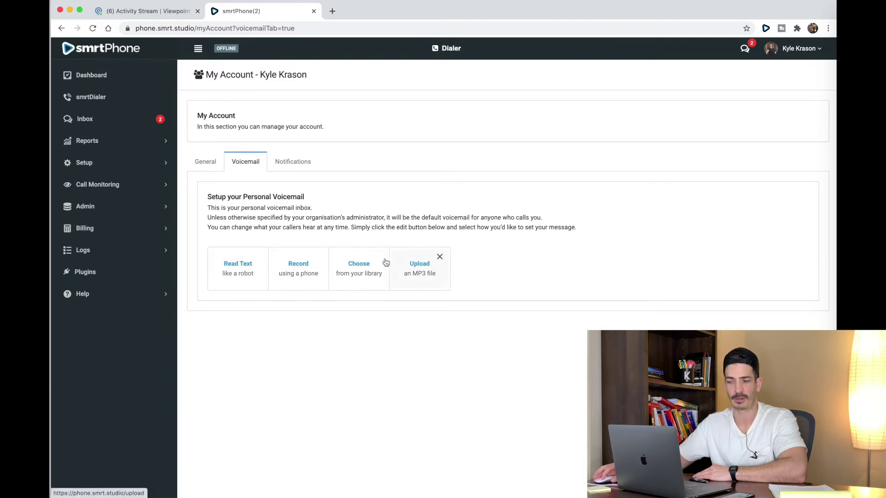
Check the General account details, return to Voicemail, and expand Admin.
click(208, 164)
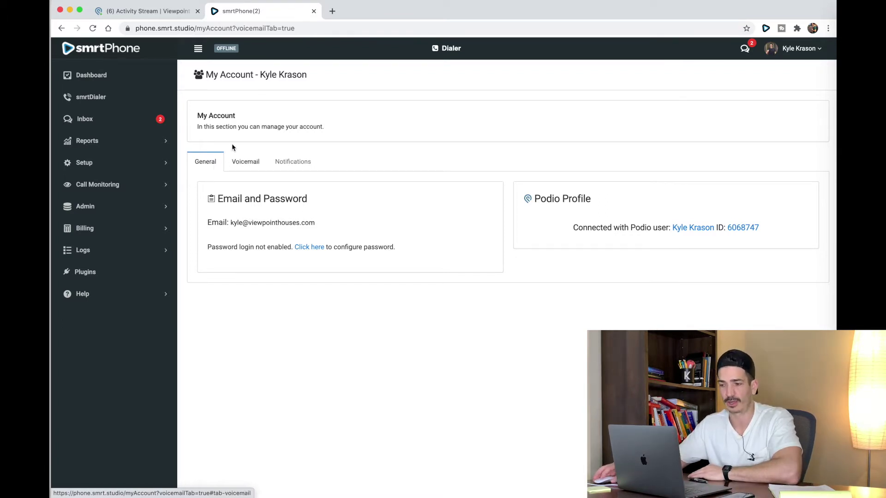
click(249, 162)
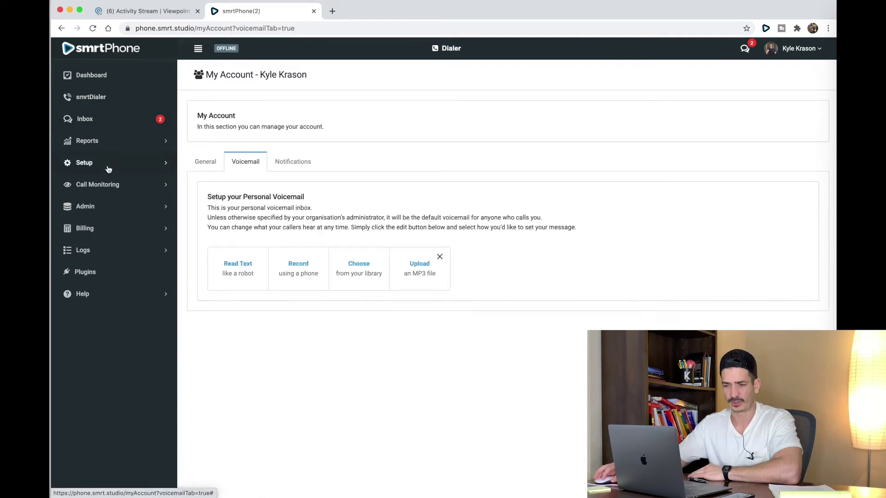
click(104, 208)
Open Admin's Phone Numbers list, then Get a Number to reach the Buy a Number search.
click(115, 253)
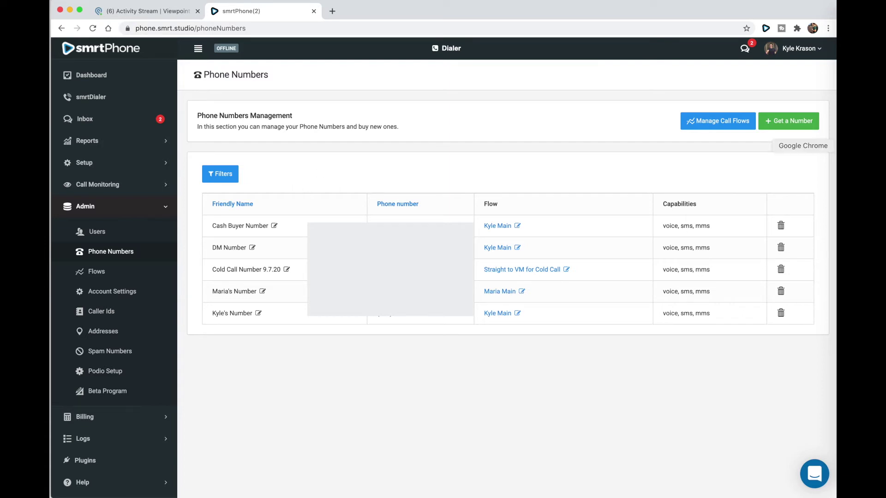
click(777, 128)
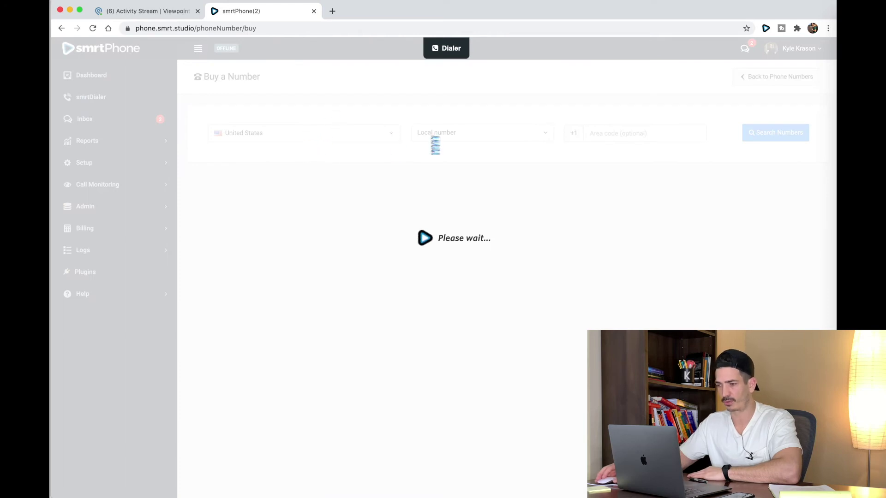
click(582, 137)
Search available local numbers in area code 931, listing Mcewen, TN numbers at $5/month.
text(931)
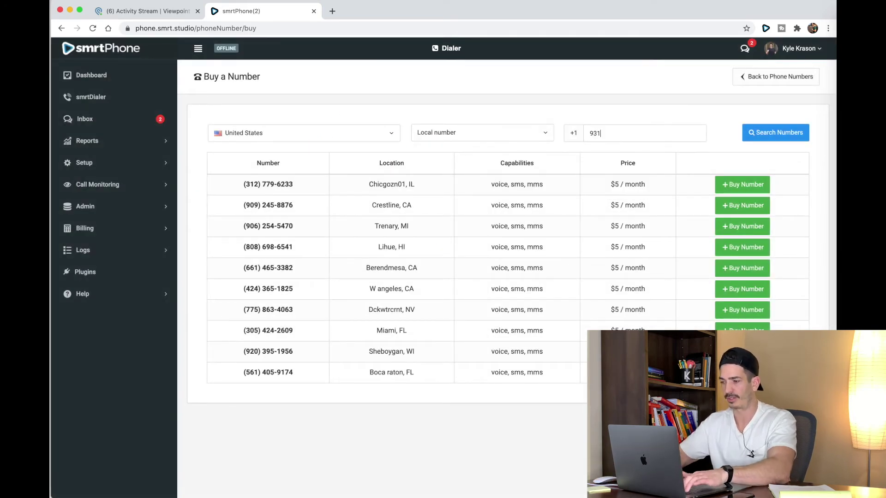
click(778, 137)
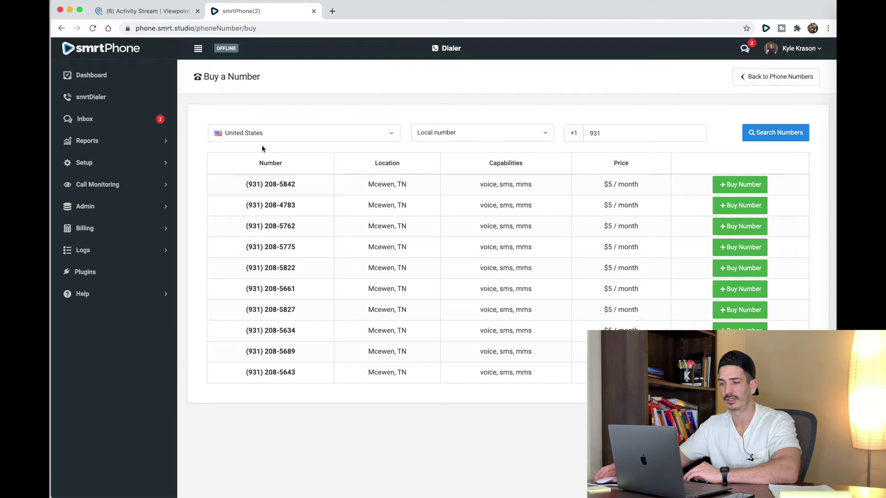
mouse_move(605, 184)
mouse_down()
mouse_move(633, 254)
mouse_move(635, 314)
mouse_up()
click(619, 184)
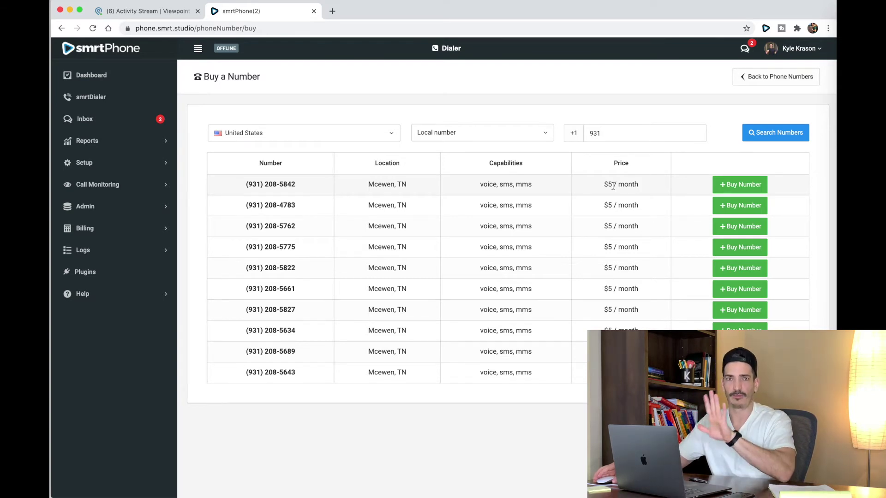
drag(613, 185, 623, 203)
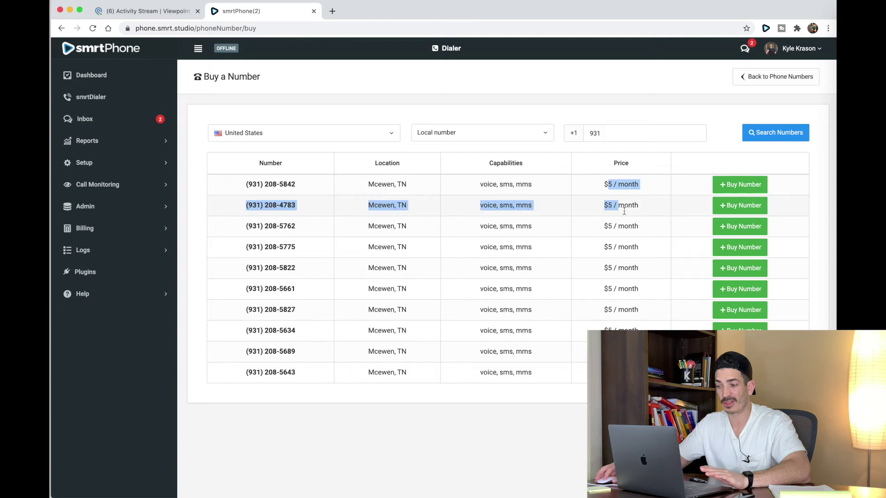
click(623, 205)
Open and close the support chat, then go to Admin's Call Flows list.
click(814, 474)
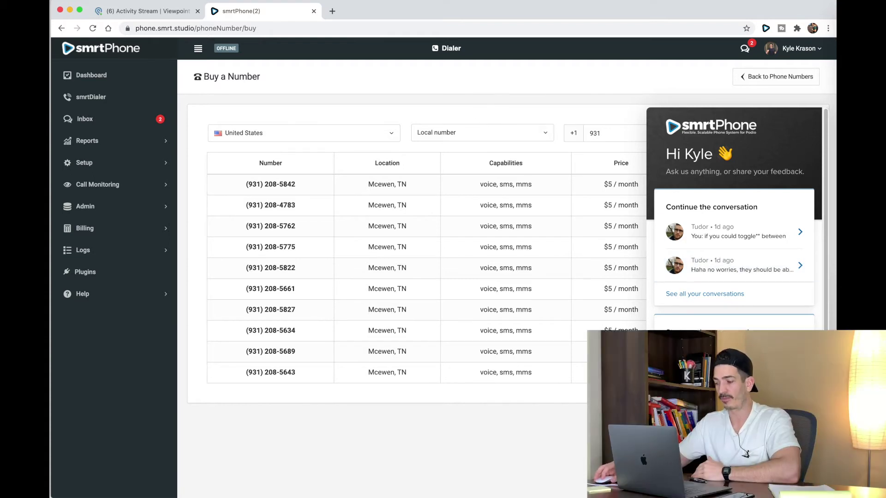
click(641, 251)
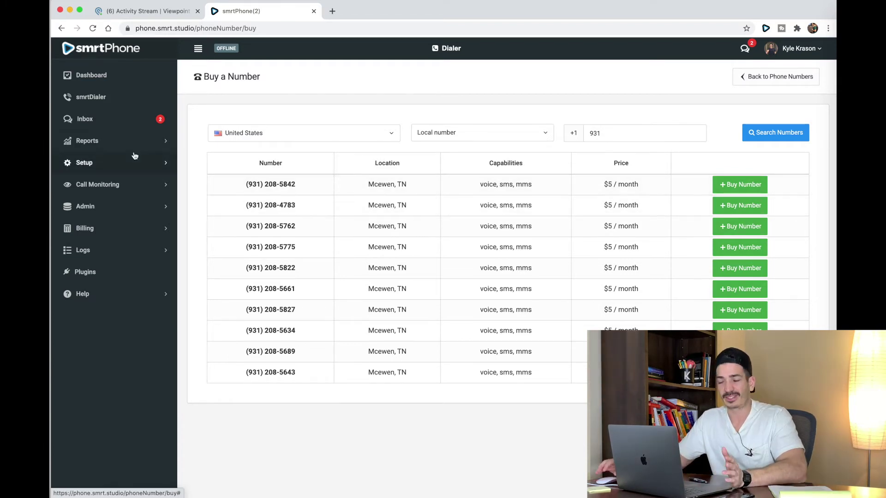
click(86, 206)
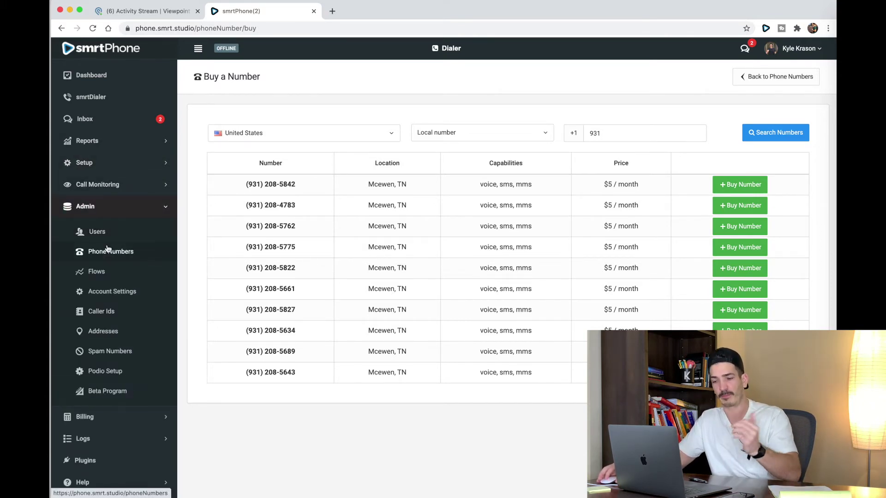
click(105, 277)
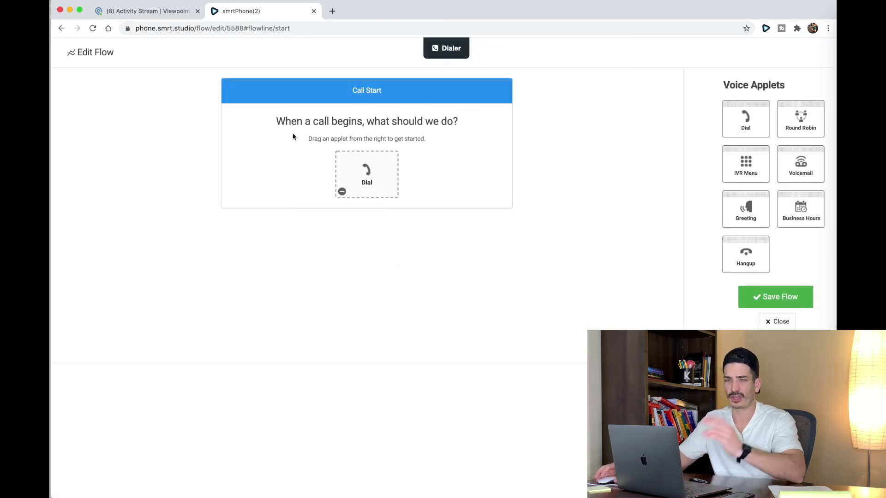
Review the Kyle Main flow's Dial and Voicemail applets, close the editor, and switch to Podio.
click(368, 183)
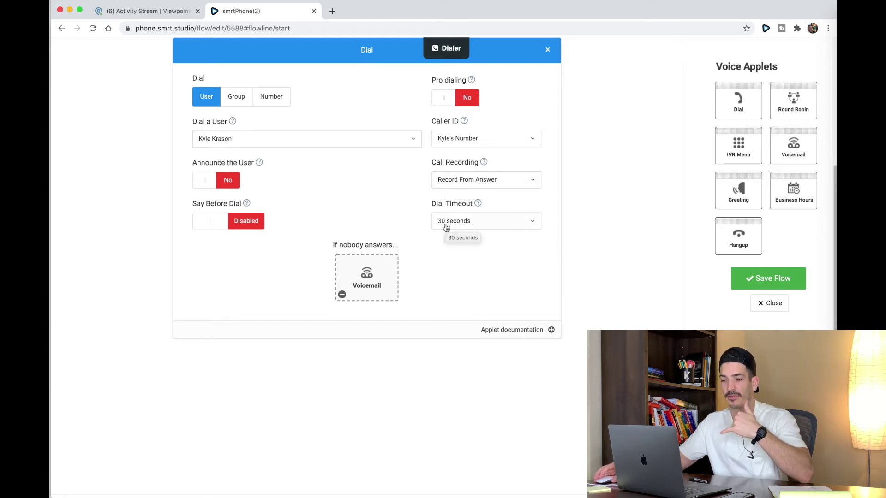
click(363, 273)
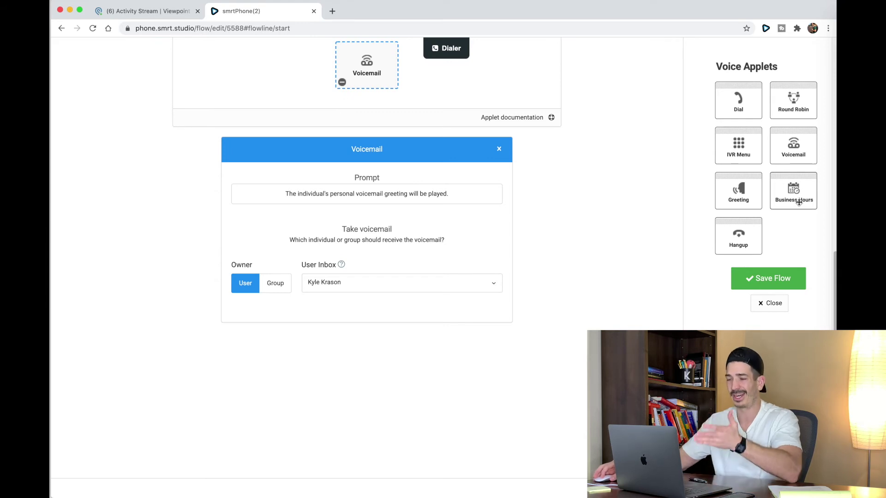
scroll(799, 202, up, 1)
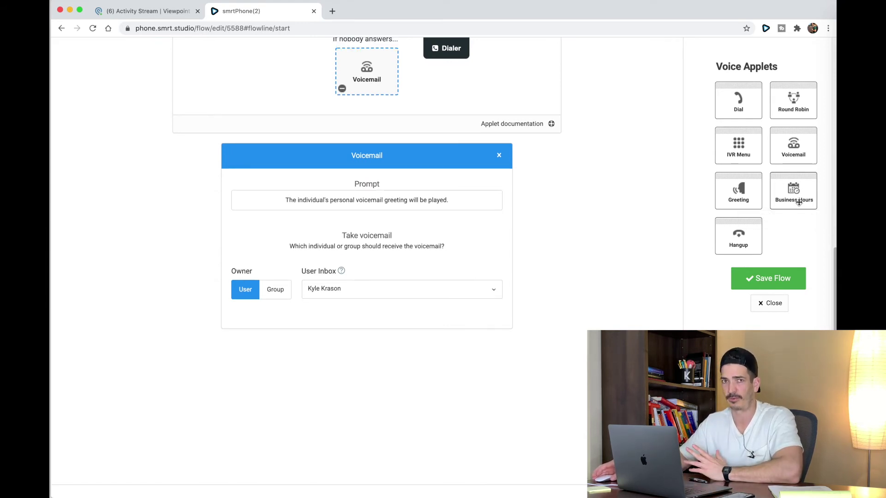
click(779, 304)
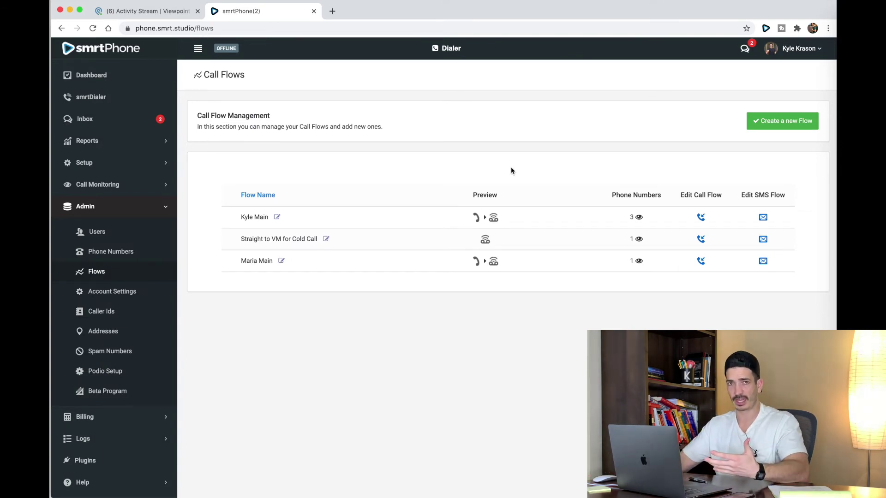
click(141, 11)
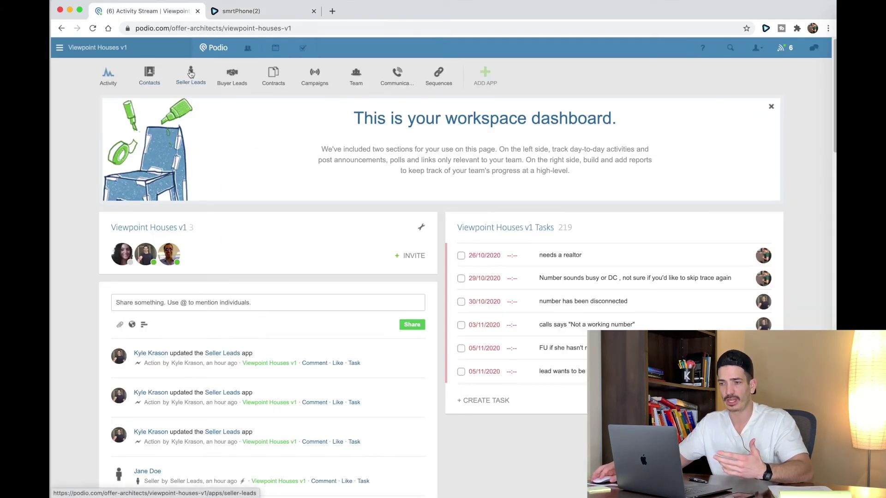
Start a new contact in Podio's Contacts app, typed as Seller, with a work phone number.
click(148, 75)
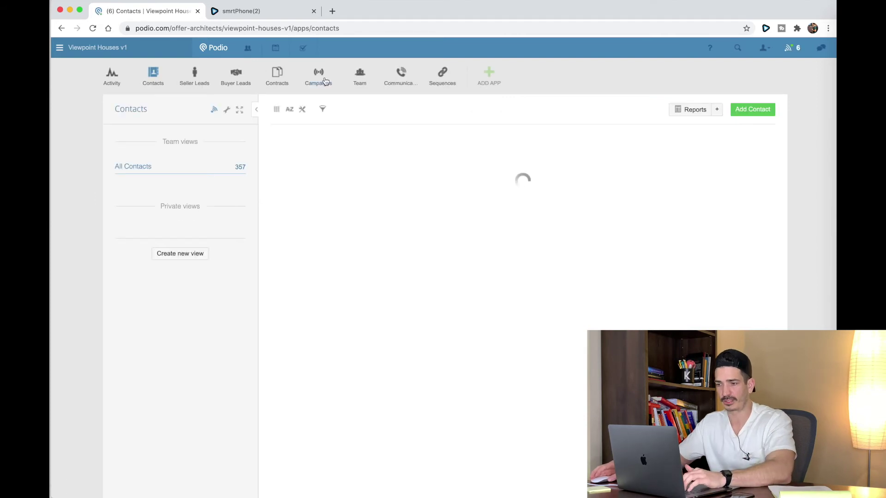
click(752, 110)
text(THIS IS FOR smrtPHon)
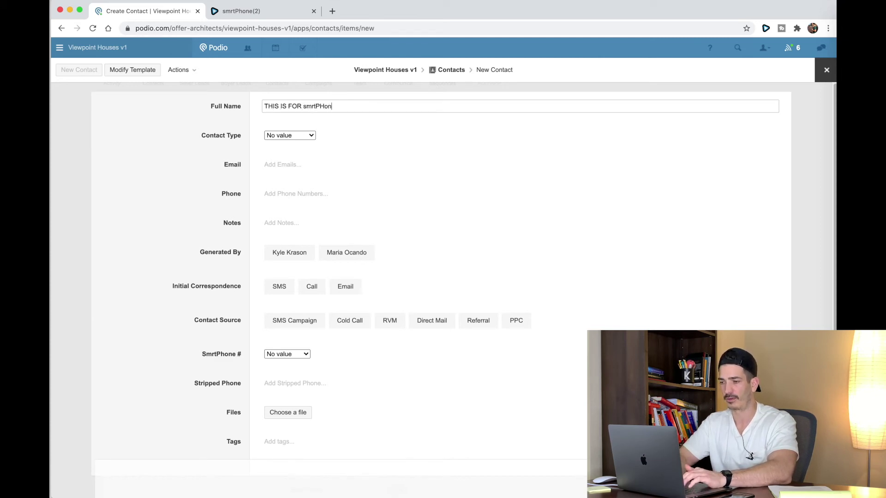
text(e)
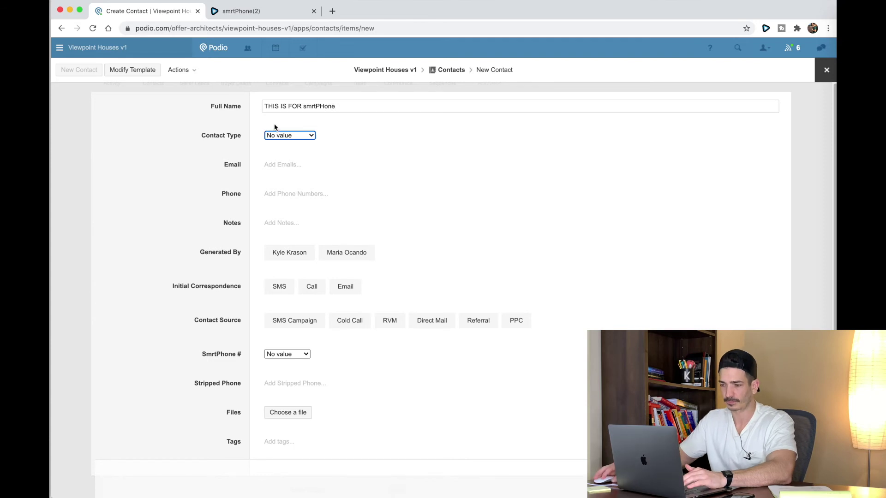
click(282, 135)
click(287, 147)
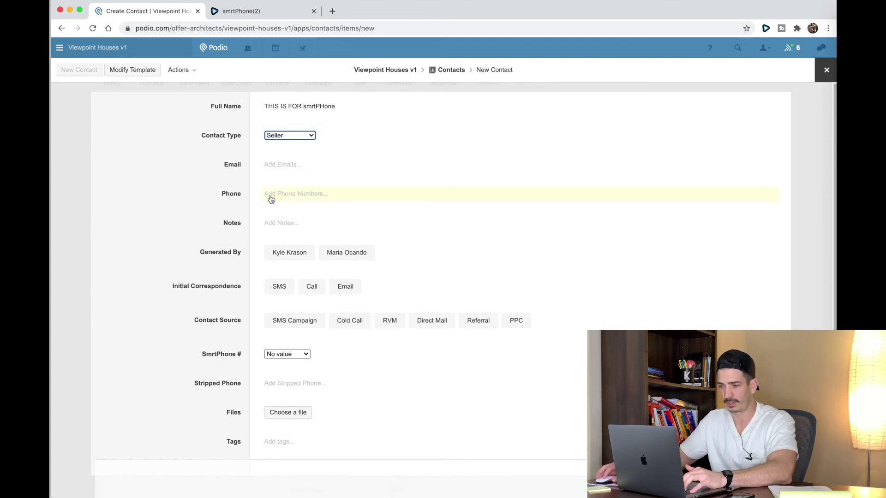
click(298, 195)
text(555)
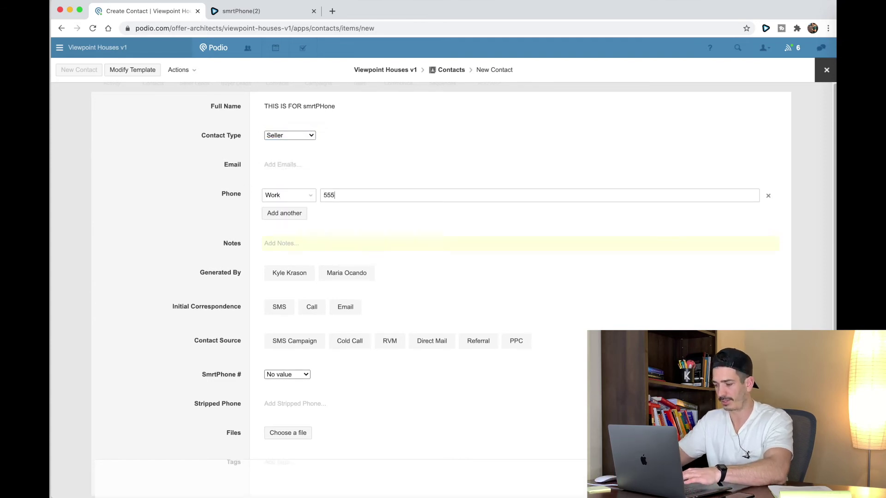
text(5555)
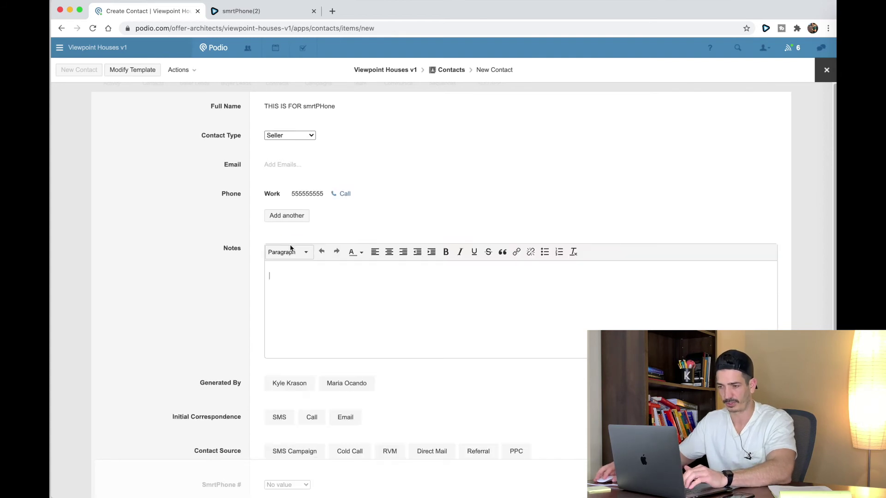
Add notes 'DEMOADvGFD', set Generated By, SMS correspondence, SMS Campaign source and a smrtPhone number.
click(291, 244)
text(DEMOADvGFD)
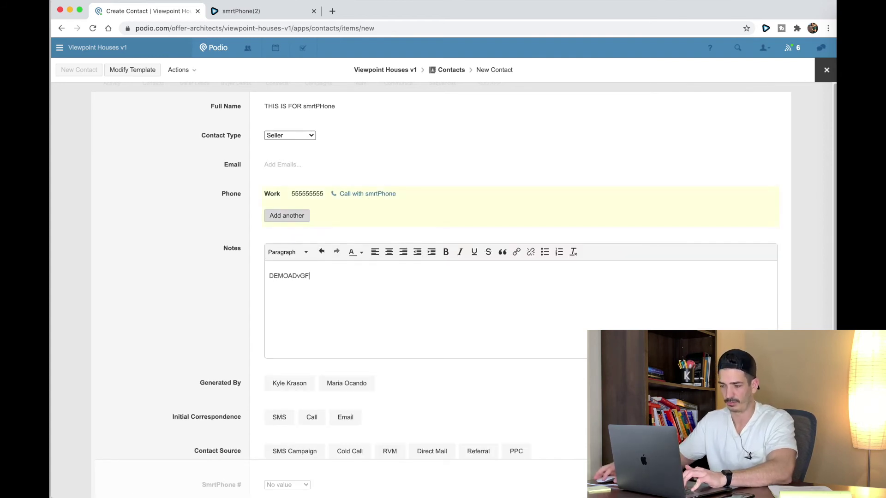
click(208, 224)
click(310, 274)
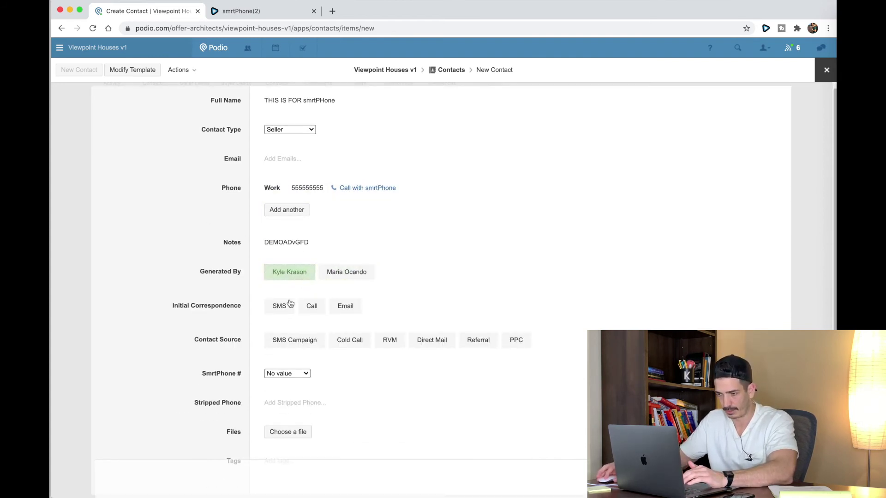
click(289, 306)
click(290, 342)
click(287, 378)
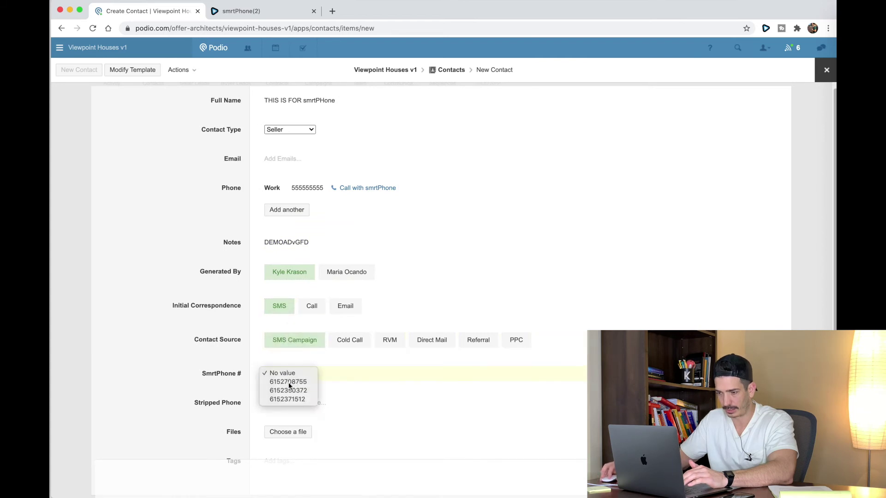
click(285, 385)
scroll(235, 241, down, 2)
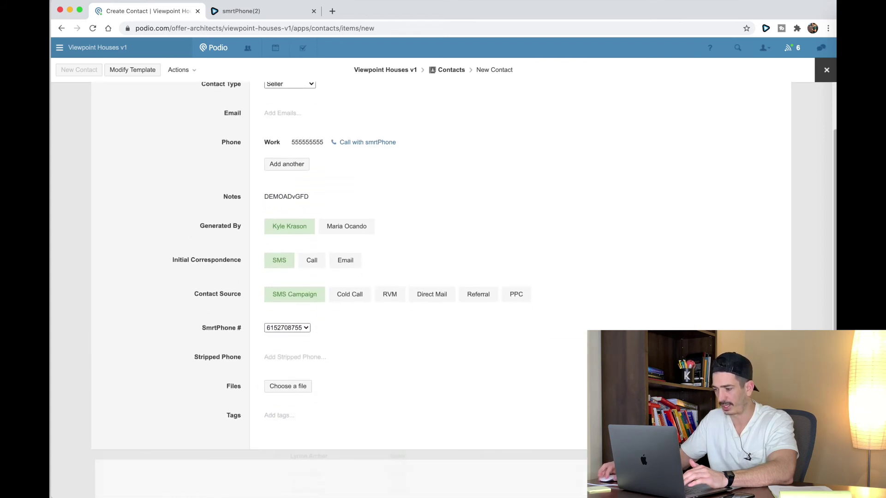
Switch back to the smrtPhone tab, reload it, and go to the dashboard.
click(261, 13)
click(147, 12)
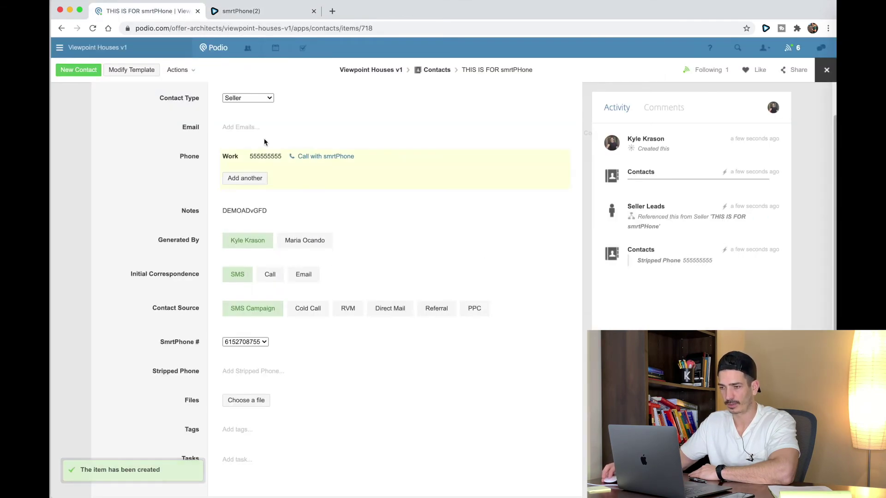
click(267, 15)
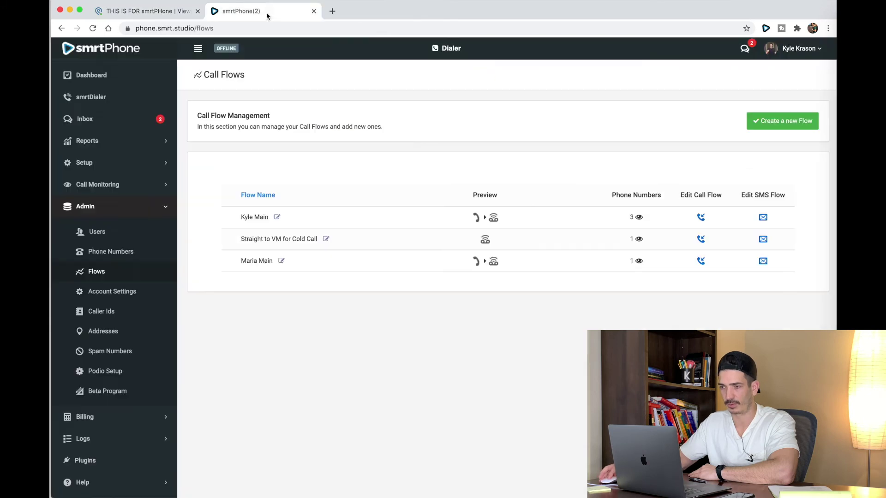
click(93, 28)
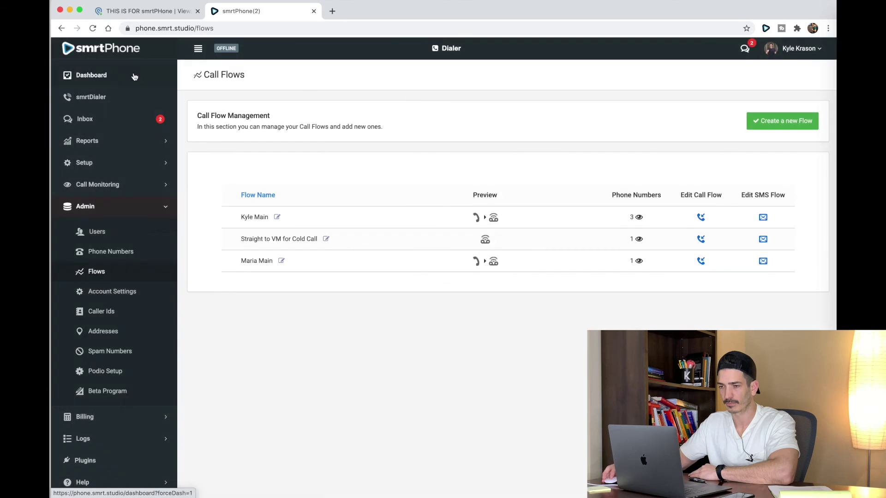
click(134, 76)
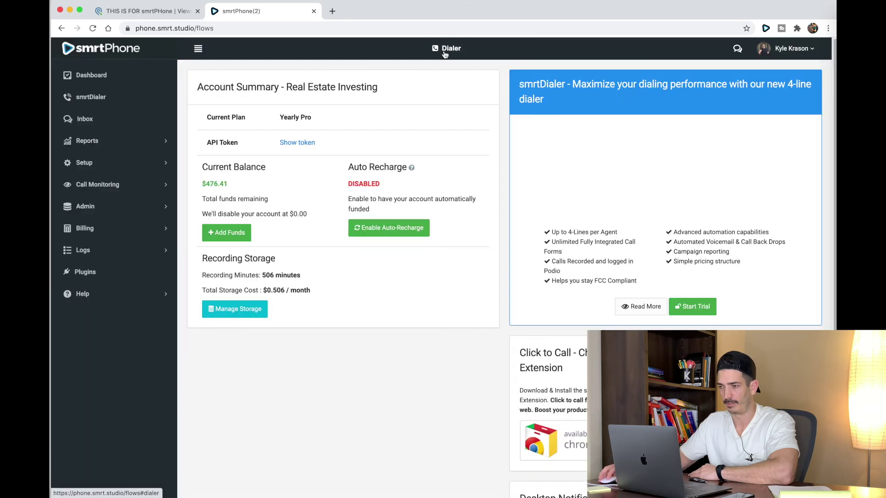
Search the dialer for 'this is for', open the THIS IS FOR smrtPHone contact, and view it in Podio.
click(447, 50)
click(451, 113)
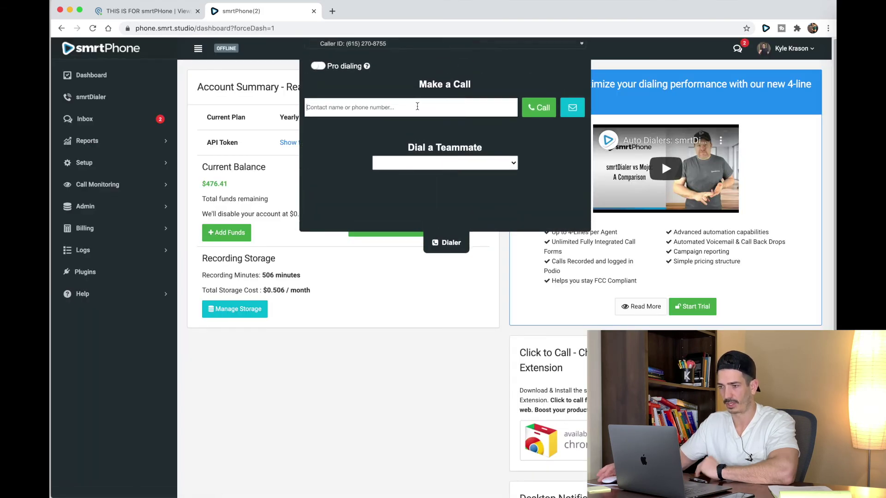
text(this is for)
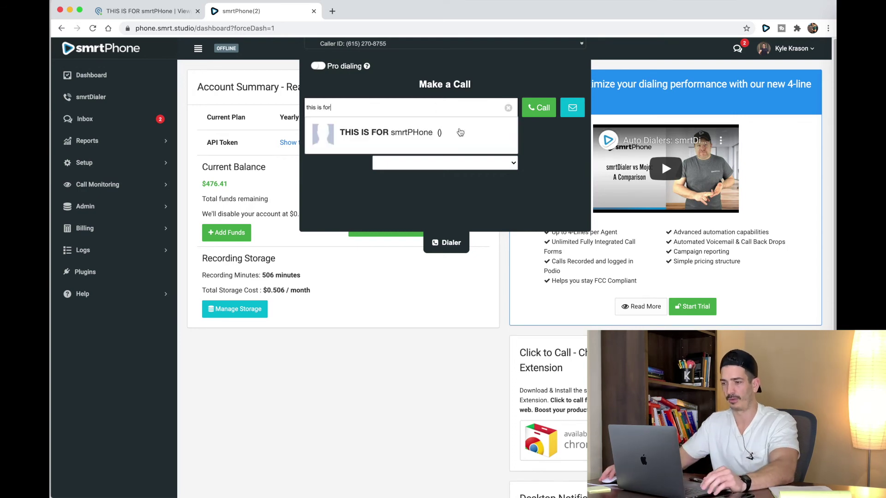
click(420, 137)
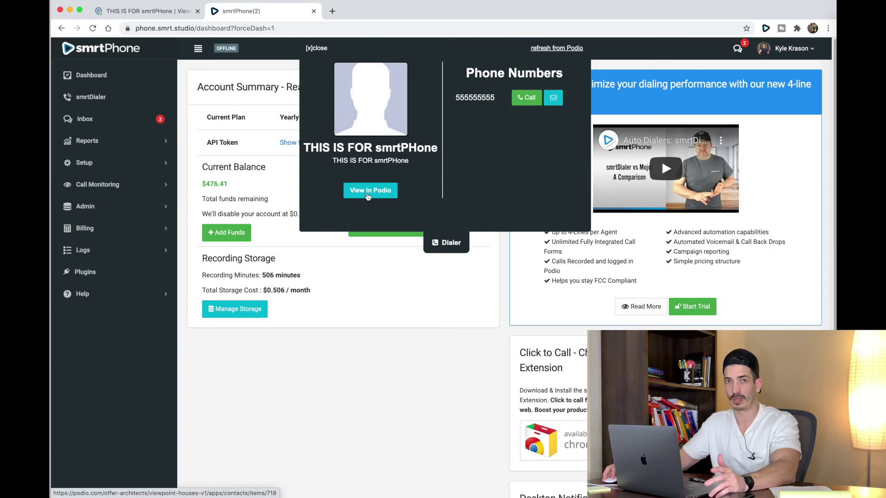
click(349, 134)
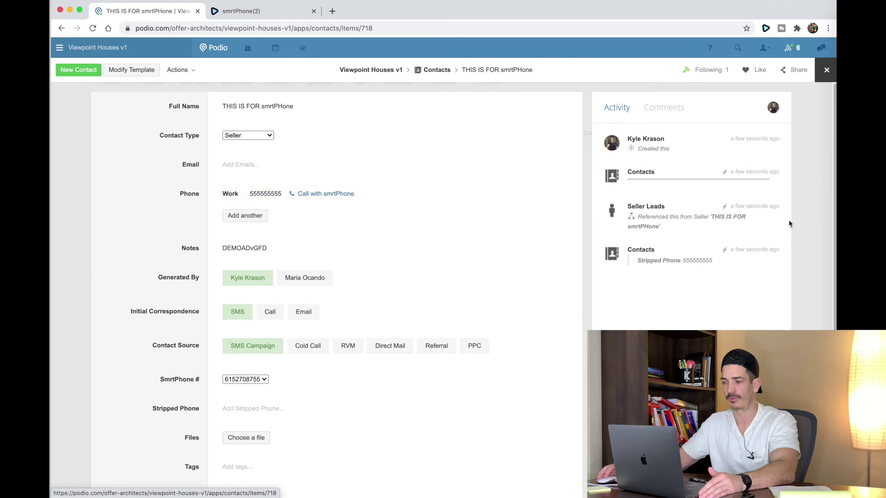
View the Seller Leads record for 'THIS IS FOR smrtPHone', then return to the smrtPhone Make a Call dialer.
click(733, 217)
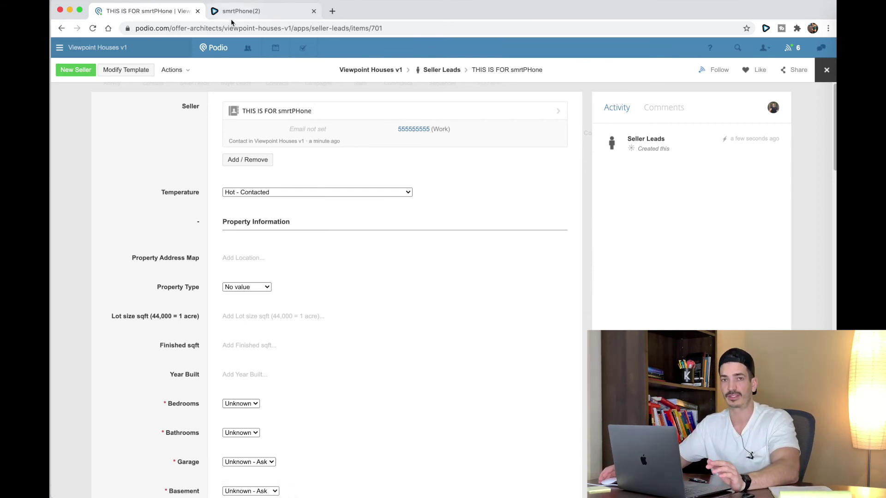
click(254, 14)
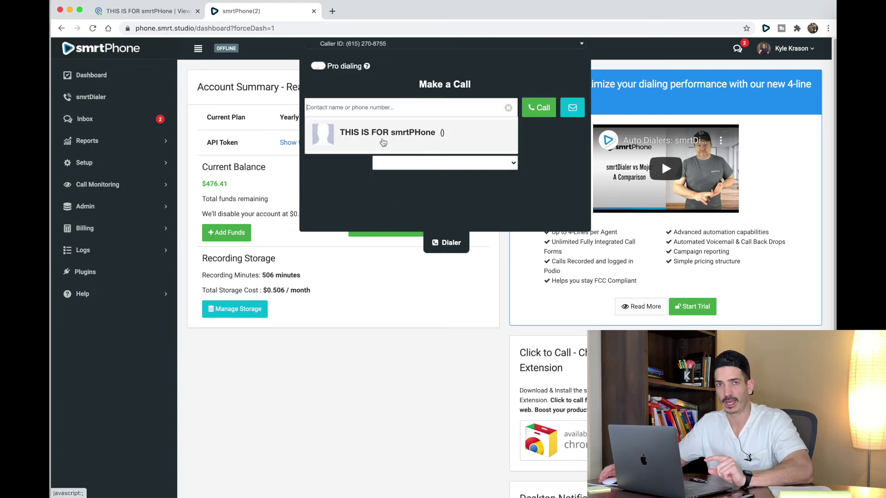
Open the smrtPhone support chat from the bottom-right launcher, then go back to Podio.
click(812, 480)
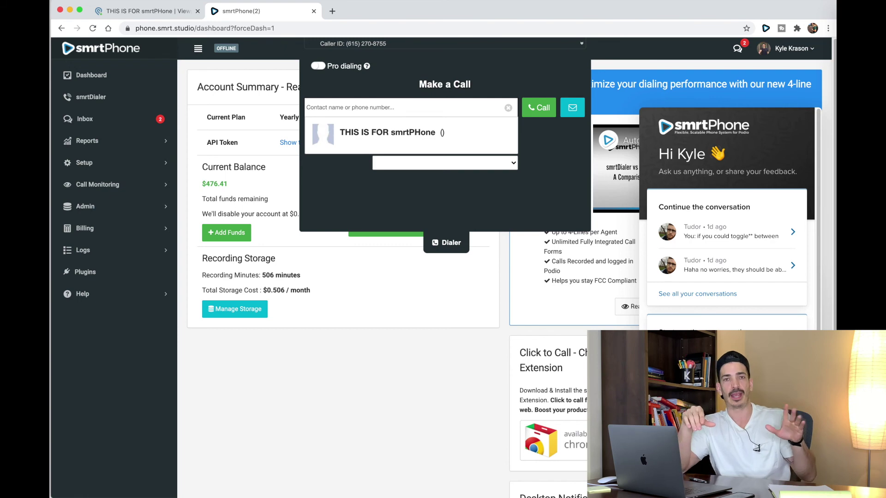
click(138, 10)
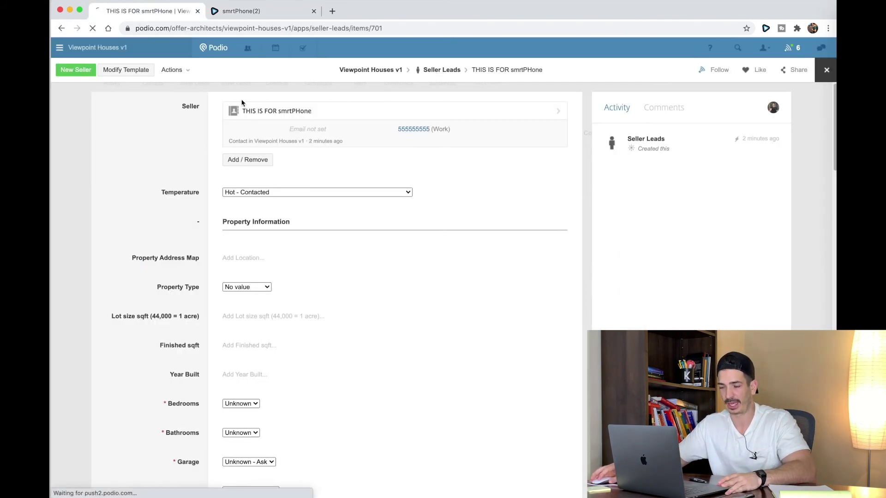
Open the 'THIS IS FOR smrtPHone' contact from Podio Contacts and review its linked Seller Leads record.
click(150, 83)
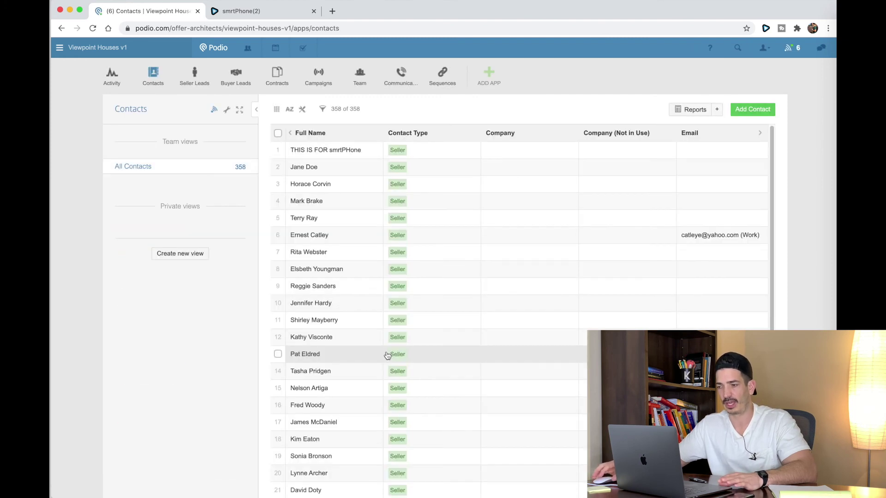
click(341, 153)
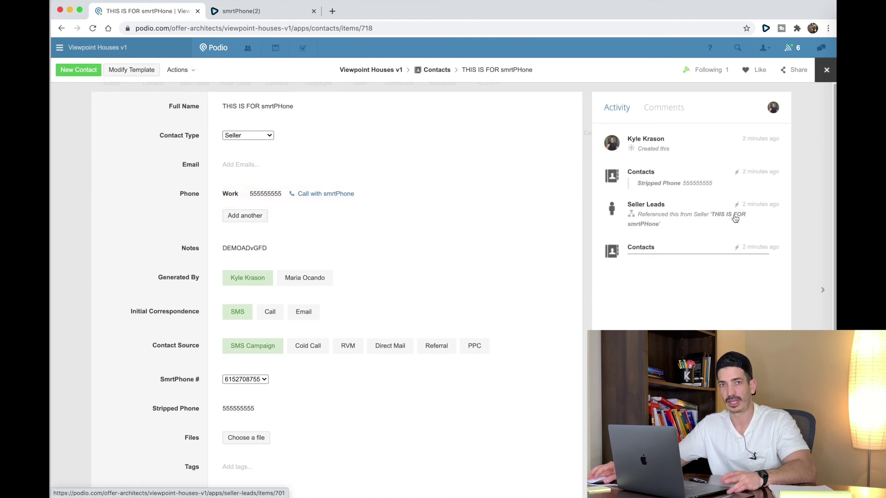
click(735, 219)
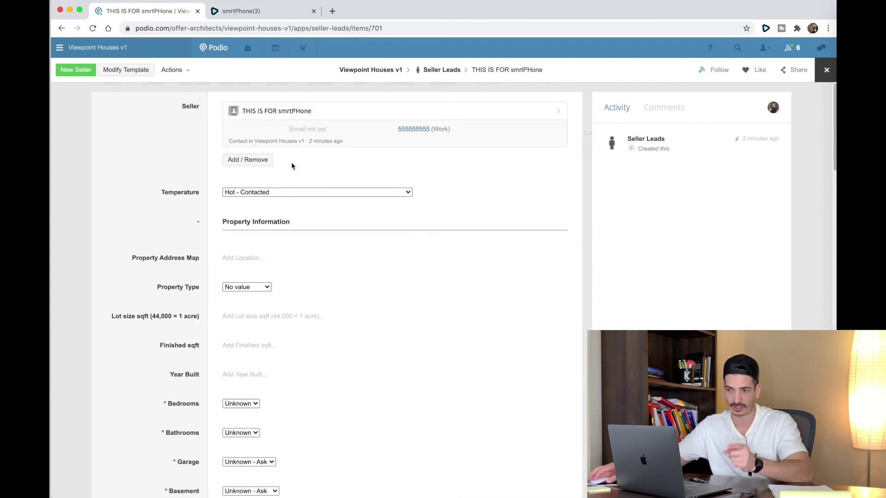
scroll(286, 178, down, 10)
scroll(286, 178, down, 10)
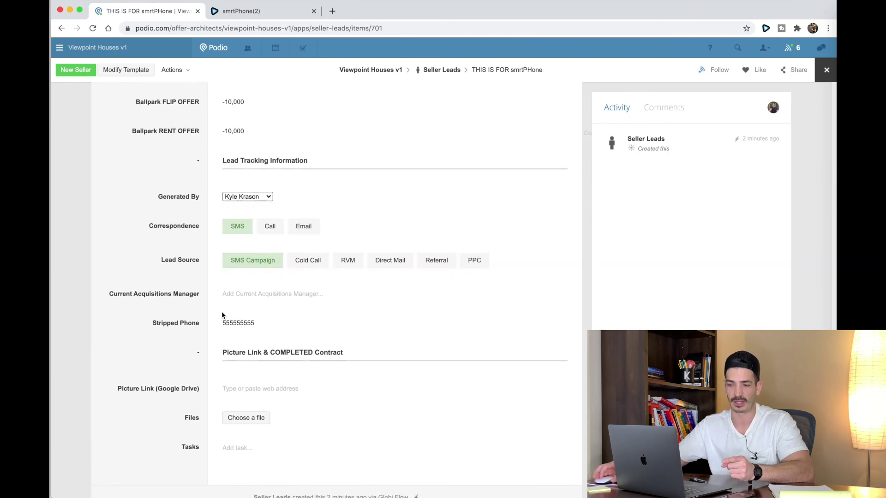
scroll(238, 323, up, 20)
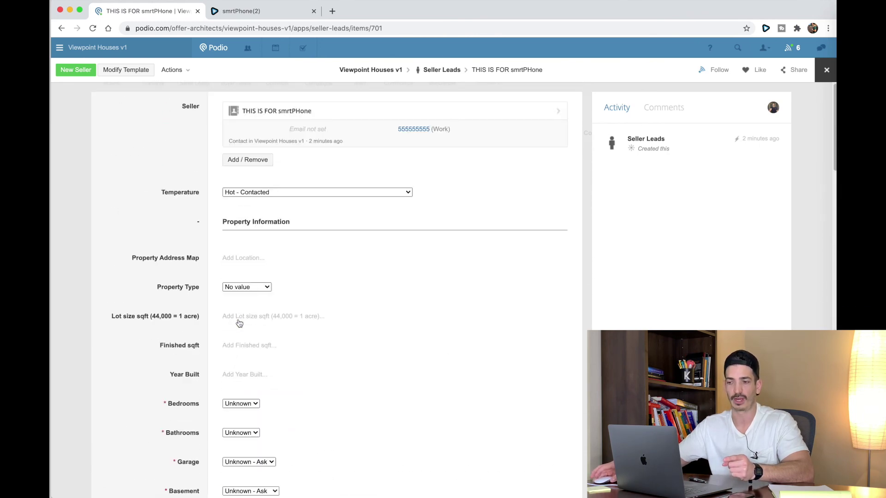